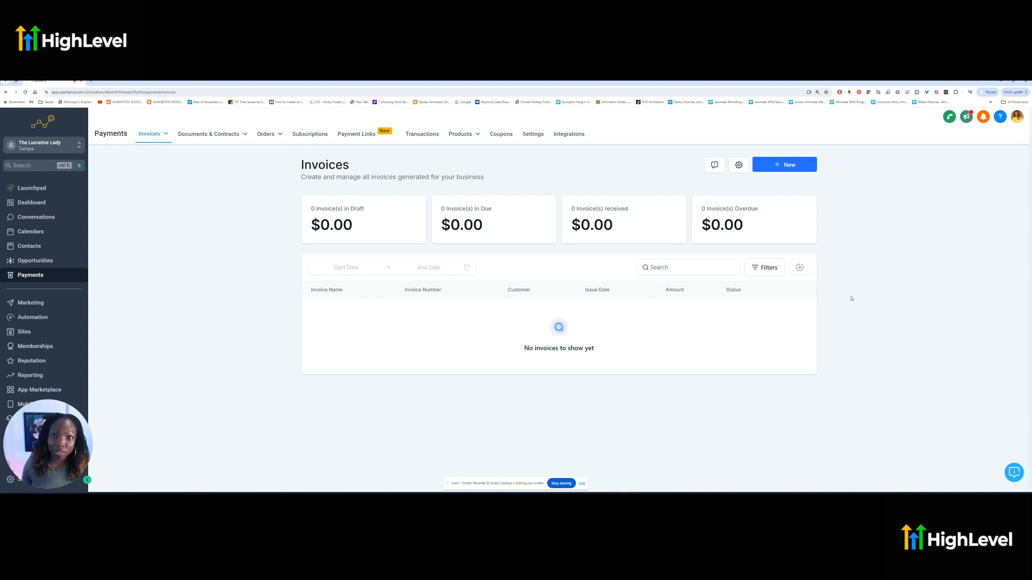
Open the product collections page under Payments and read its description
{"action": "mouse_move", "coordinate": [465, 137]}
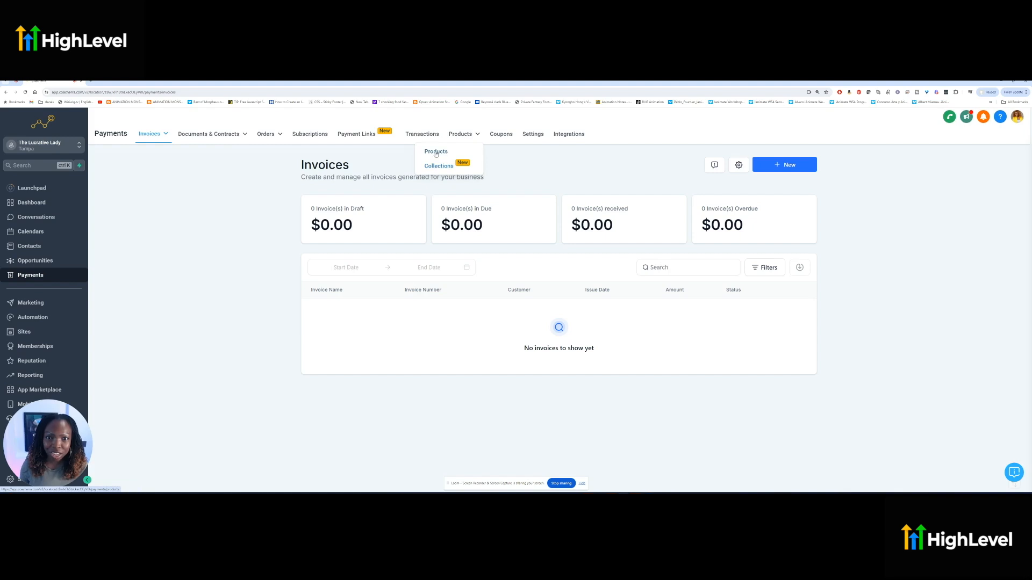
{"action": "left_click", "coordinate": [438, 168]}
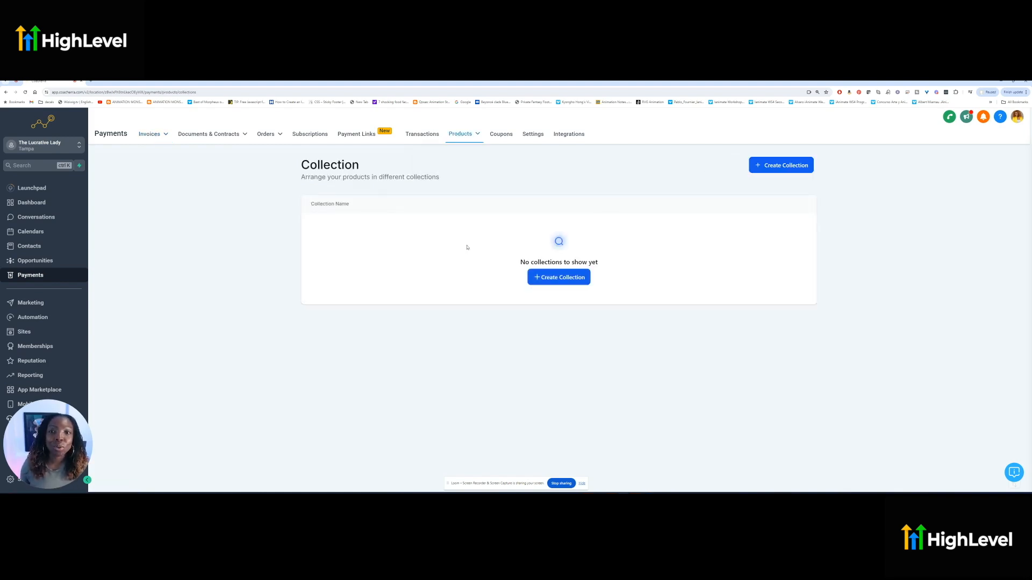
{"action": "triple_click", "coordinate": [343, 179]}
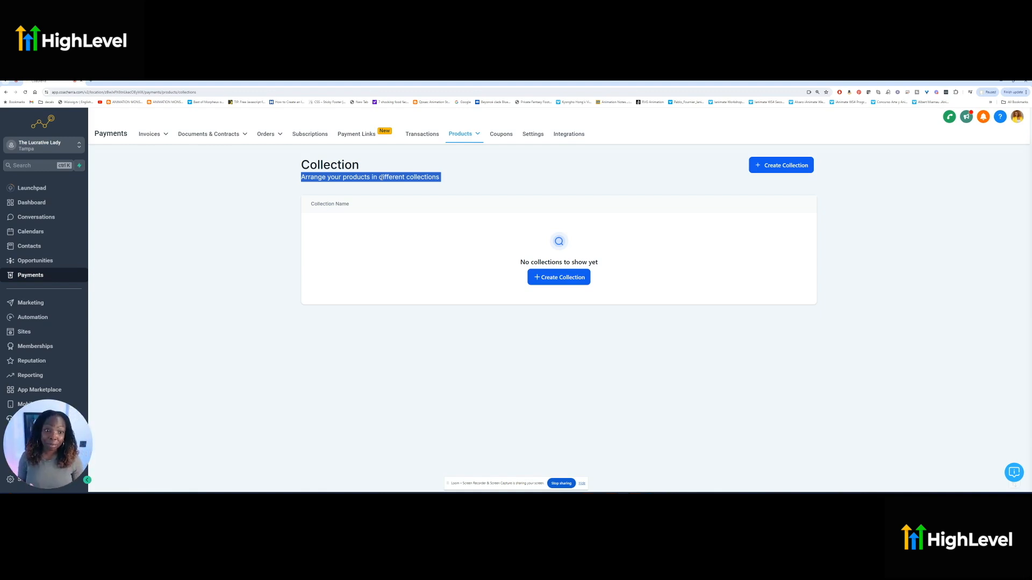
Open the Payments product list and look through the existing products
{"action": "mouse_move", "coordinate": [478, 139]}
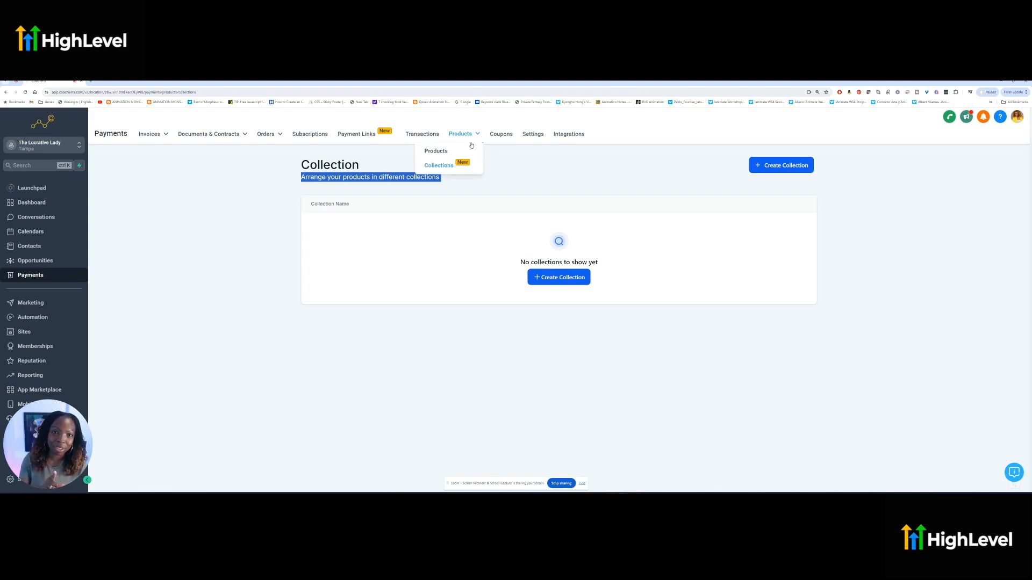
{"action": "left_click", "coordinate": [439, 152]}
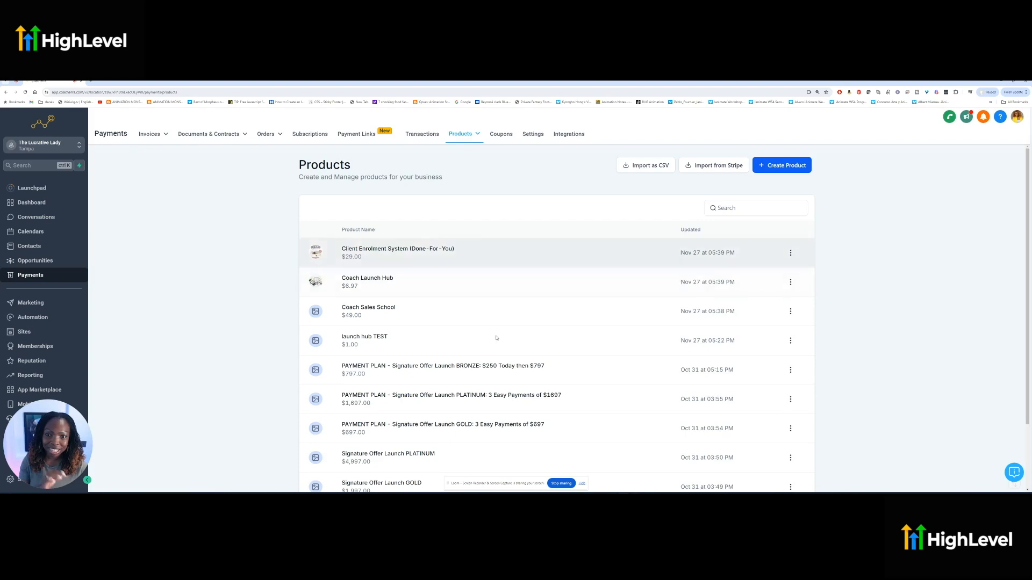
{"action": "scroll", "coordinate": [498, 342], "scroll_direction": "down", "scroll_amount": 2}
{"action": "scroll", "coordinate": [498, 346], "scroll_direction": "up", "scroll_amount": 2}
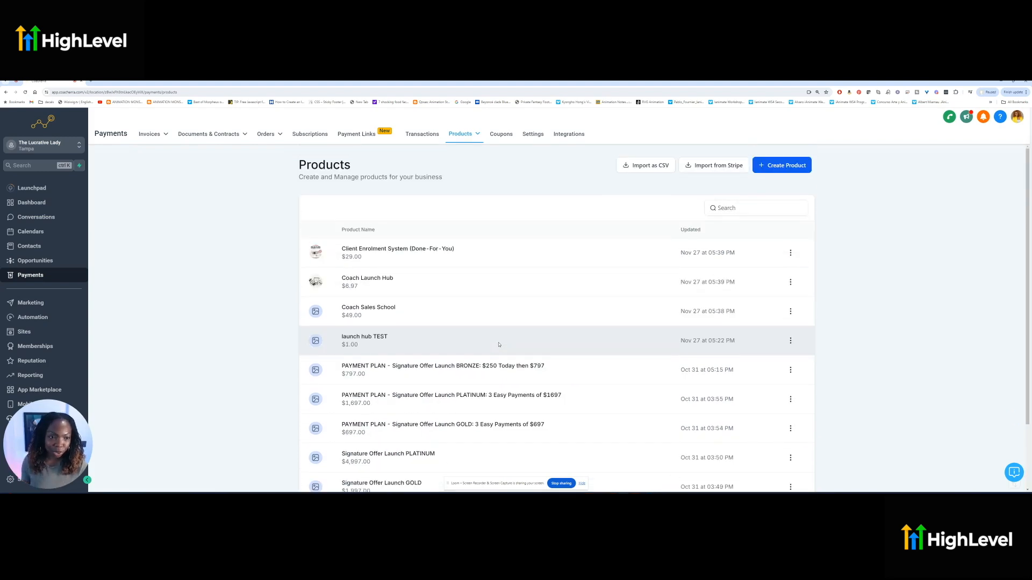
Start a new product and title it "Level 1 Membership name"
{"action": "left_click", "coordinate": [779, 168]}
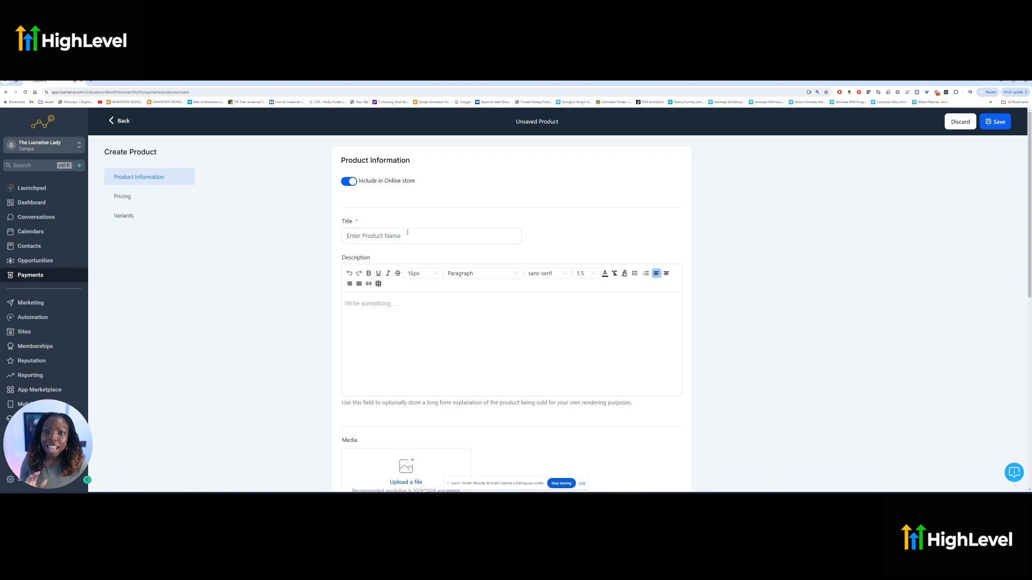
{"action": "left_click", "coordinate": [402, 237]}
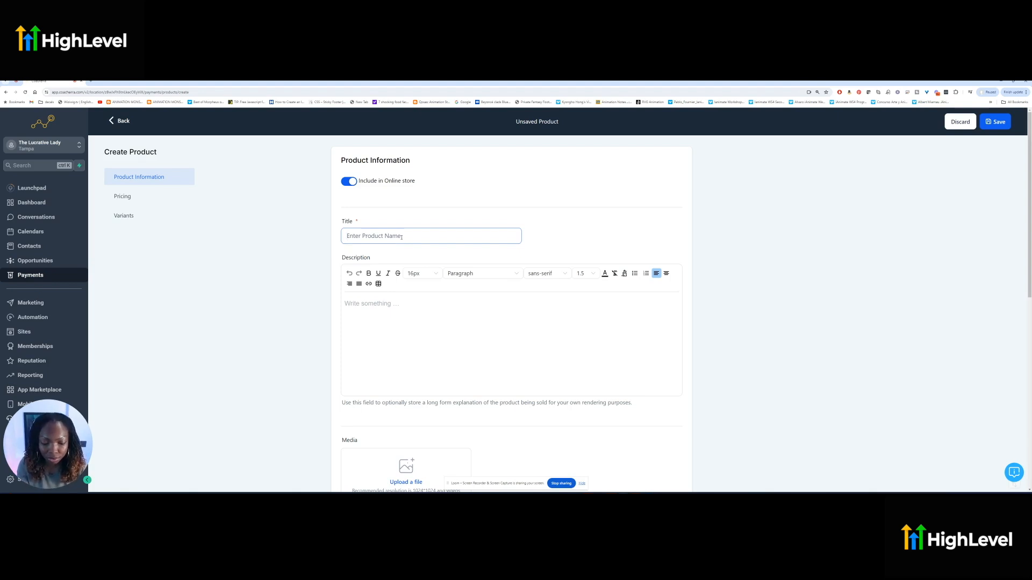
{"action": "type", "text": "L"}
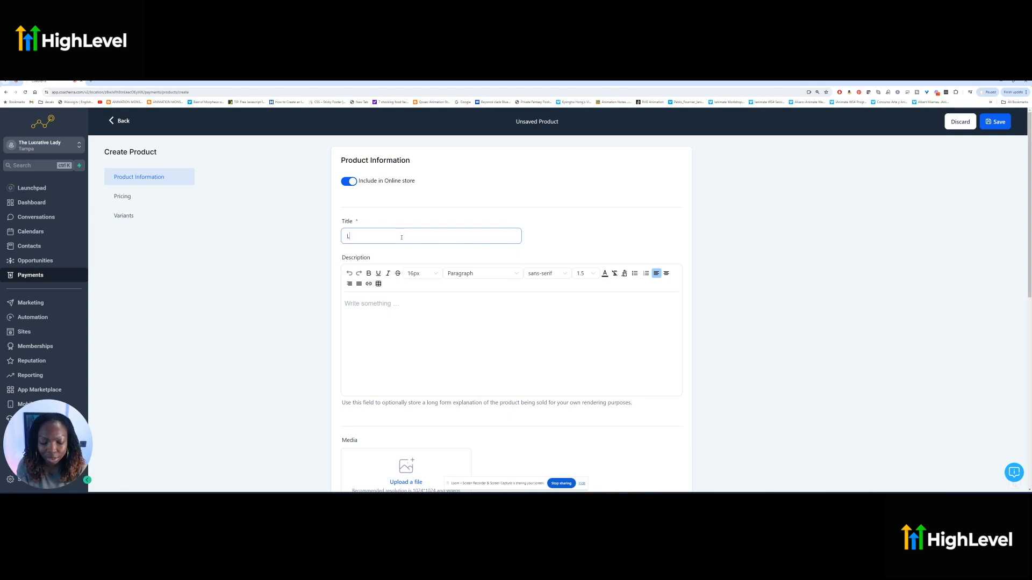
{"action": "type", "text": "veevel 1"}
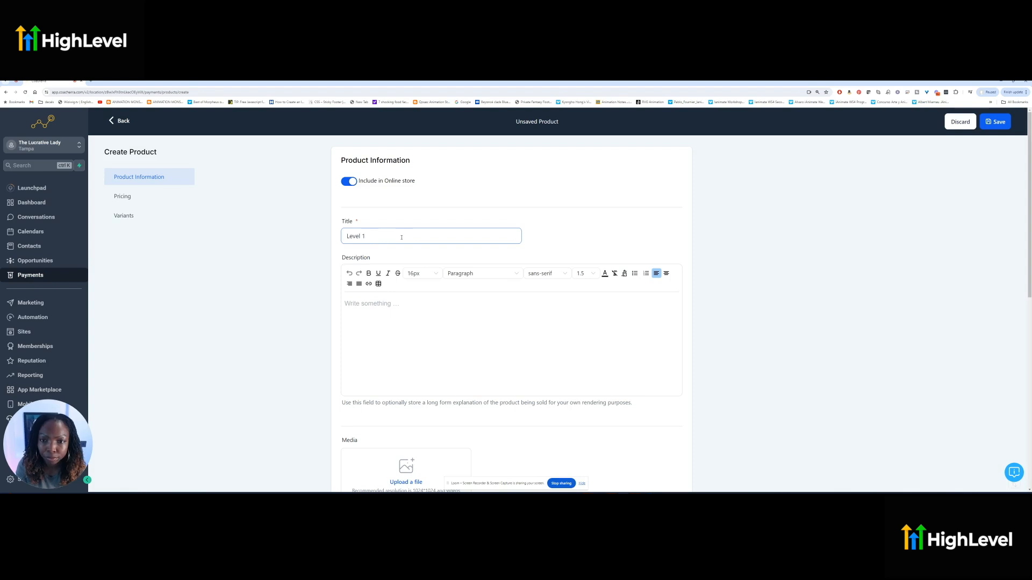
{"action": "type", "text": " Membership name"}
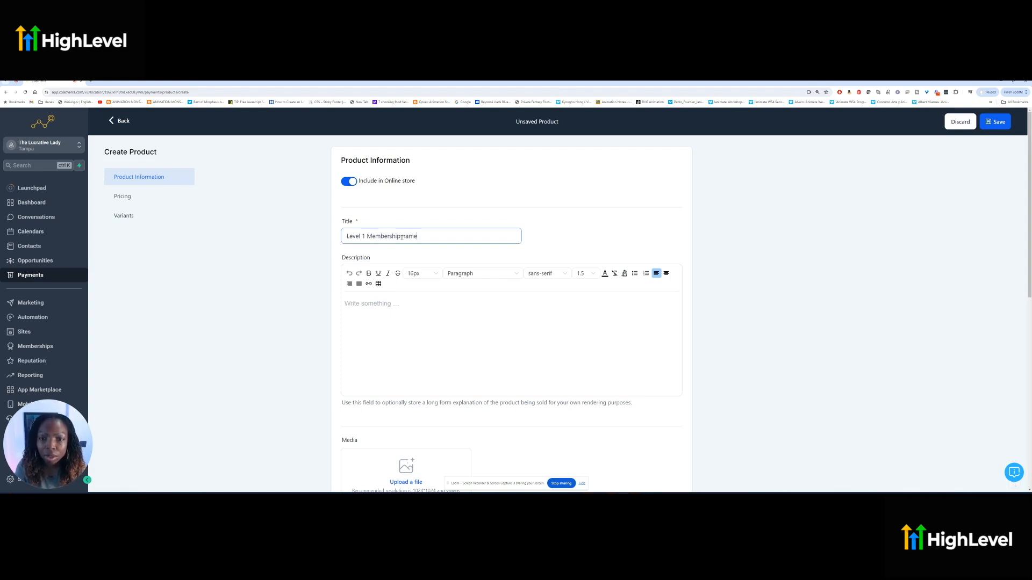
Copy the product title into the description and extend it to read "Level 1 Membership name - ad a description"
{"action": "triple_click", "coordinate": [396, 236]}
{"action": "key", "text": "ctrl+c"}
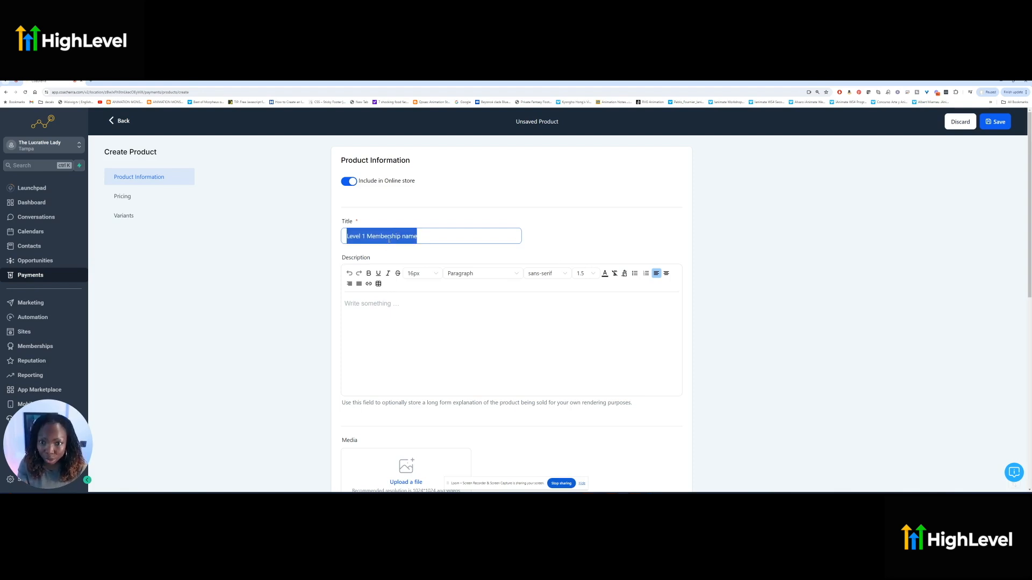
{"action": "left_click", "coordinate": [393, 308]}
{"action": "key", "text": "ctrl+v"}
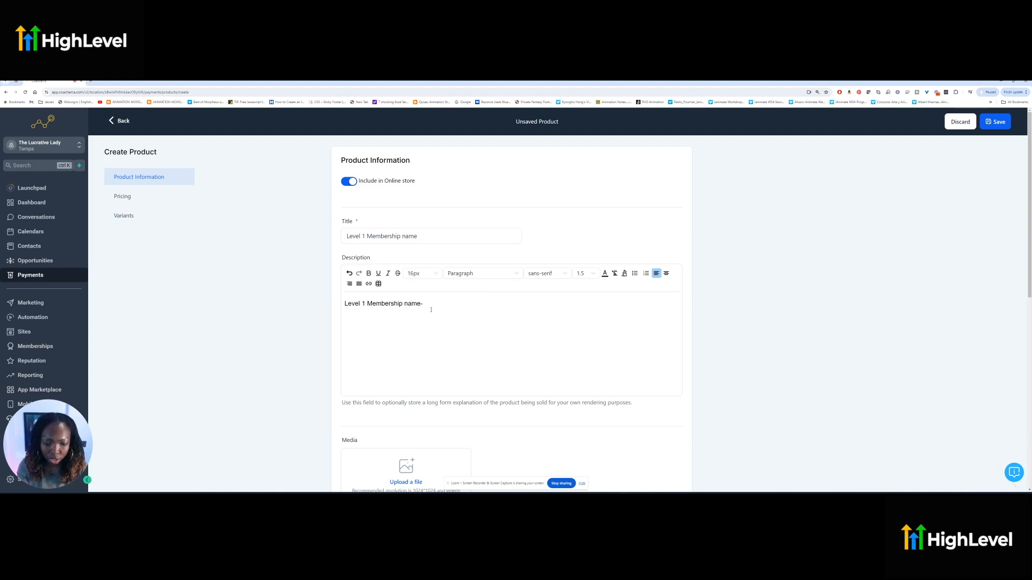
{"action": "type", "text": "- d"}
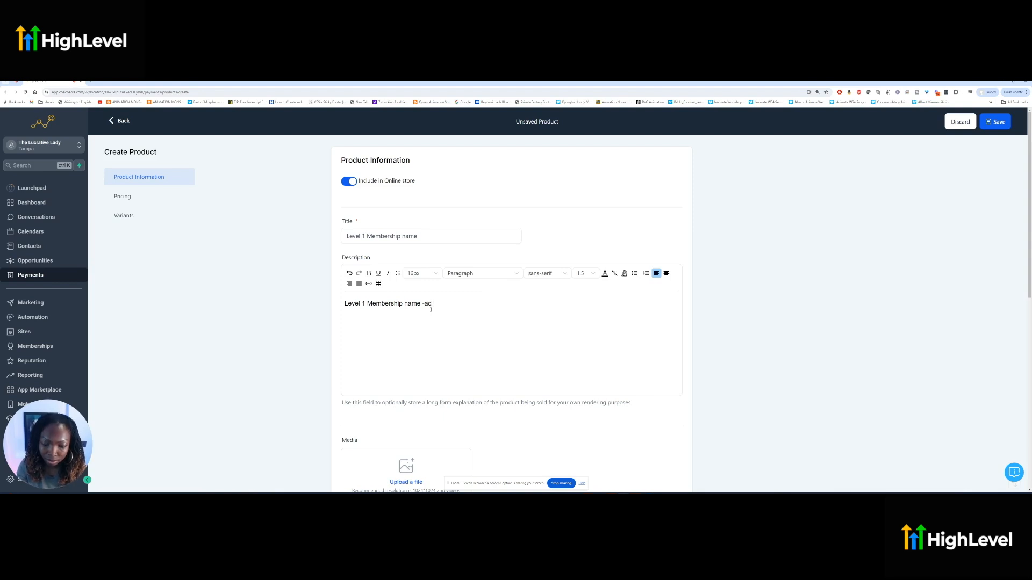
{"action": "type", "text": " a description"}
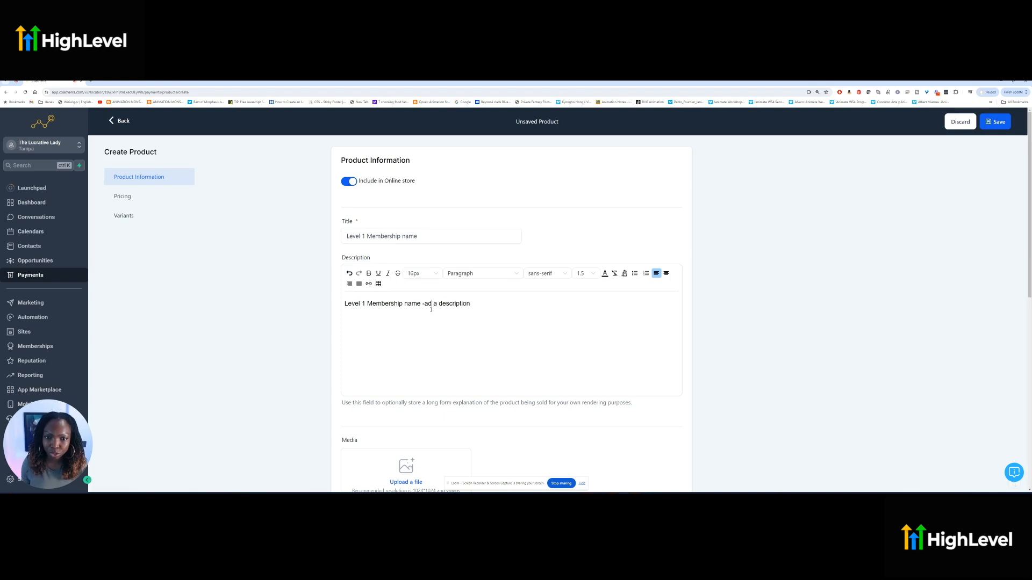
{"action": "triple_click", "coordinate": [431, 310]}
{"action": "left_click", "coordinate": [432, 310]}
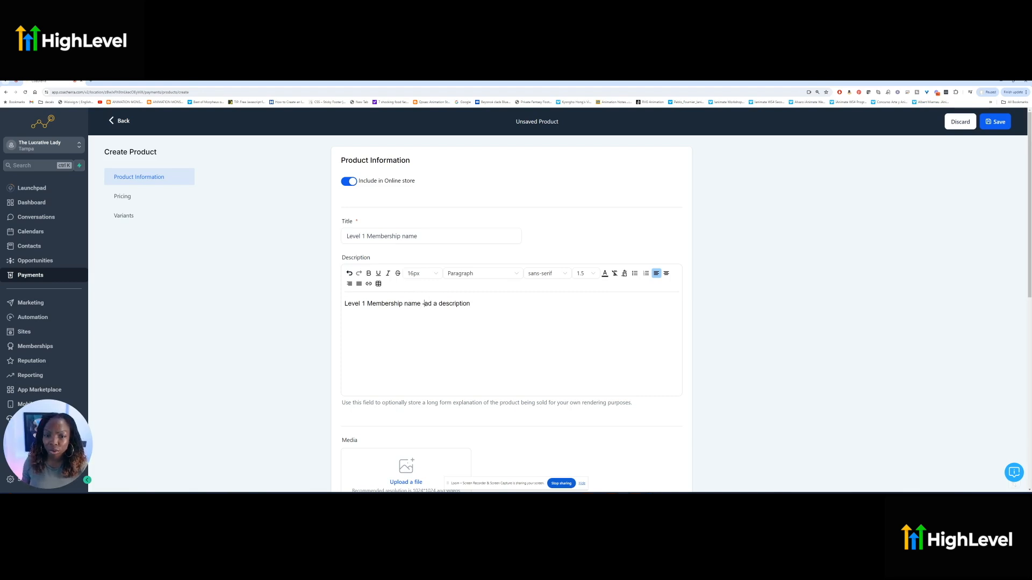
Add the image "coach sales school.png" from the media library as the product's media
{"action": "scroll", "coordinate": [432, 334], "scroll_direction": "down", "scroll_amount": 2}
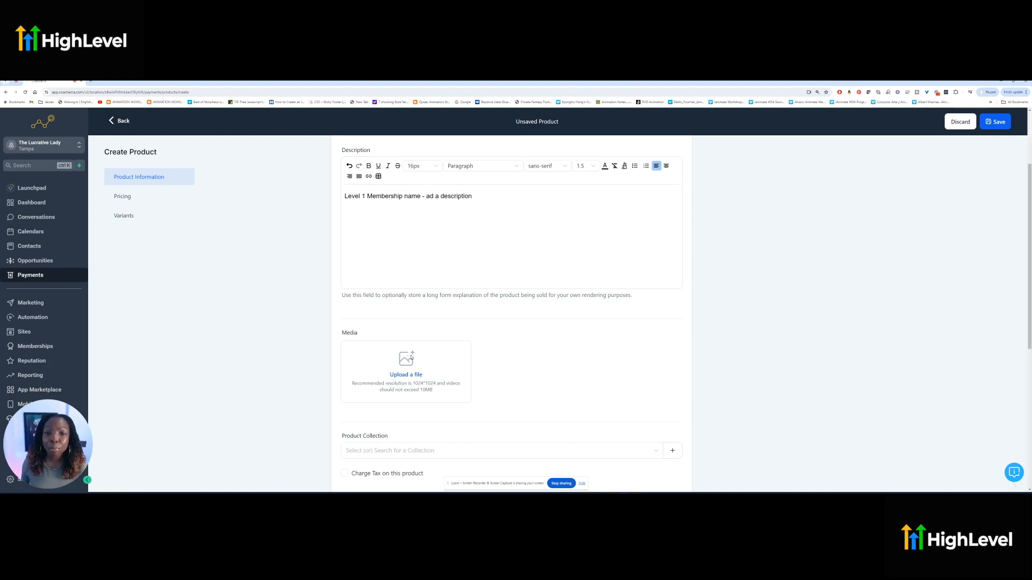
{"action": "left_click", "coordinate": [408, 376]}
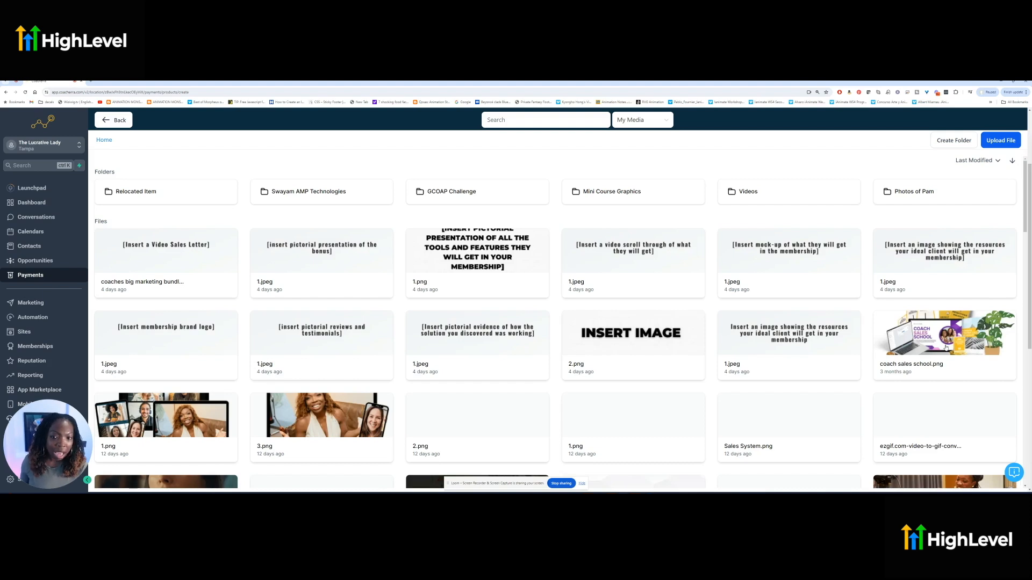
{"action": "left_click", "coordinate": [944, 344]}
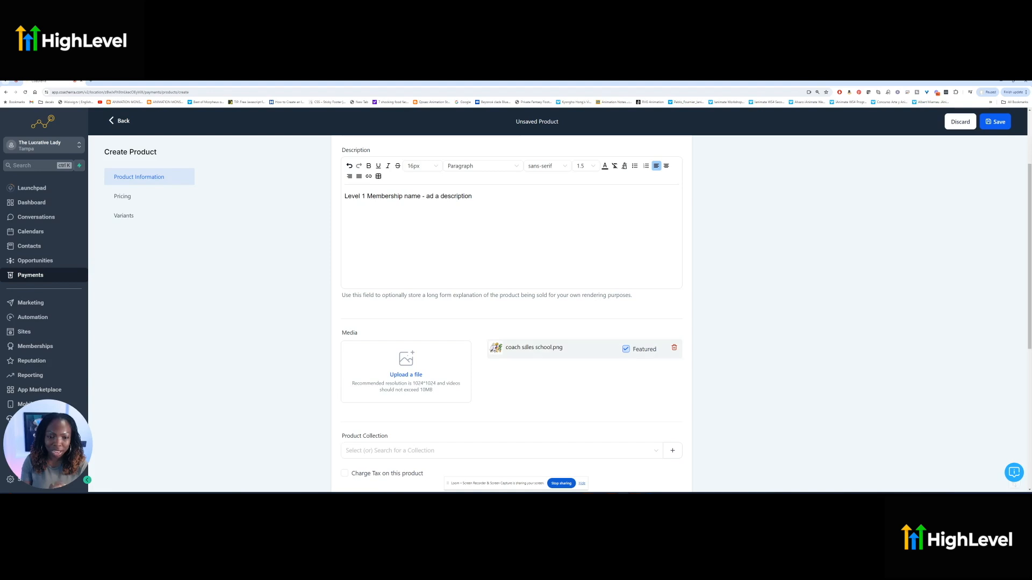
Examine the product collection selector and the form for creating a new collection, without adding one
{"action": "scroll", "coordinate": [516, 353], "scroll_direction": "down", "scroll_amount": 2}
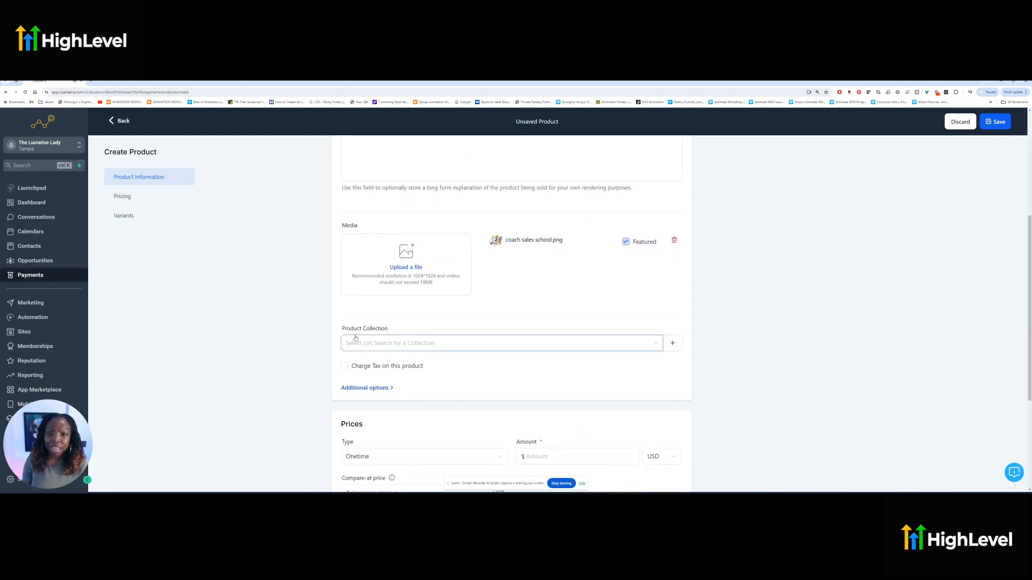
{"action": "triple_click", "coordinate": [376, 328]}
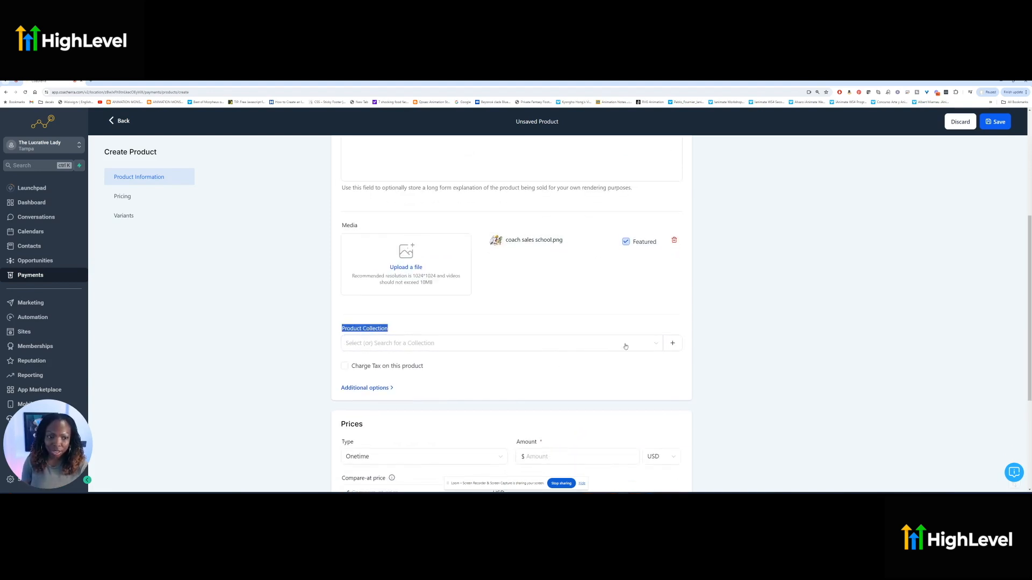
{"action": "left_click", "coordinate": [654, 347]}
{"action": "left_click", "coordinate": [672, 343]}
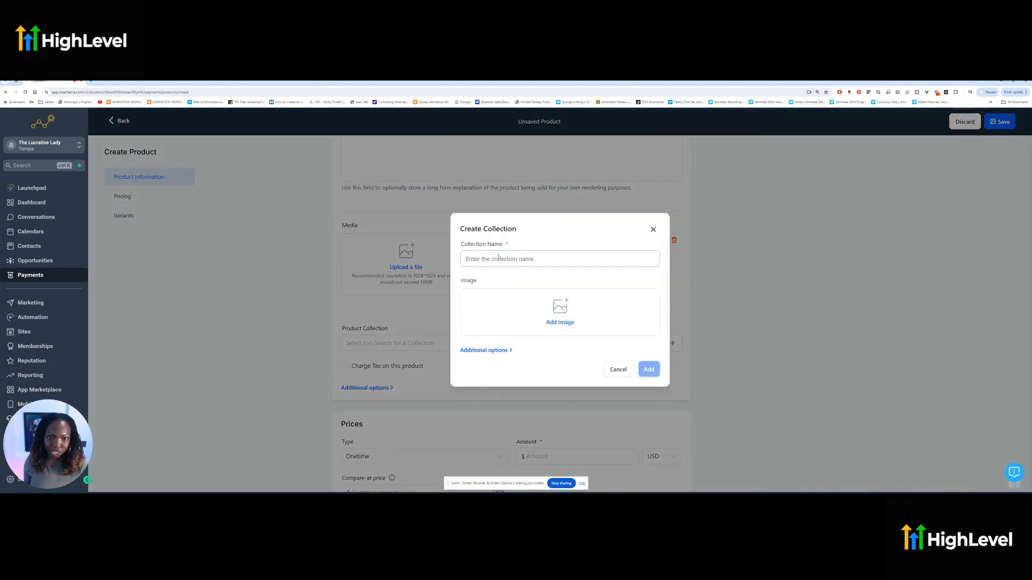
{"action": "left_click", "coordinate": [617, 370]}
Try "Level 1 Membership nam" as the statement descriptor in the product's additional options, clear it and collapse the options
{"action": "scroll", "coordinate": [325, 290], "scroll_direction": "down", "scroll_amount": 2}
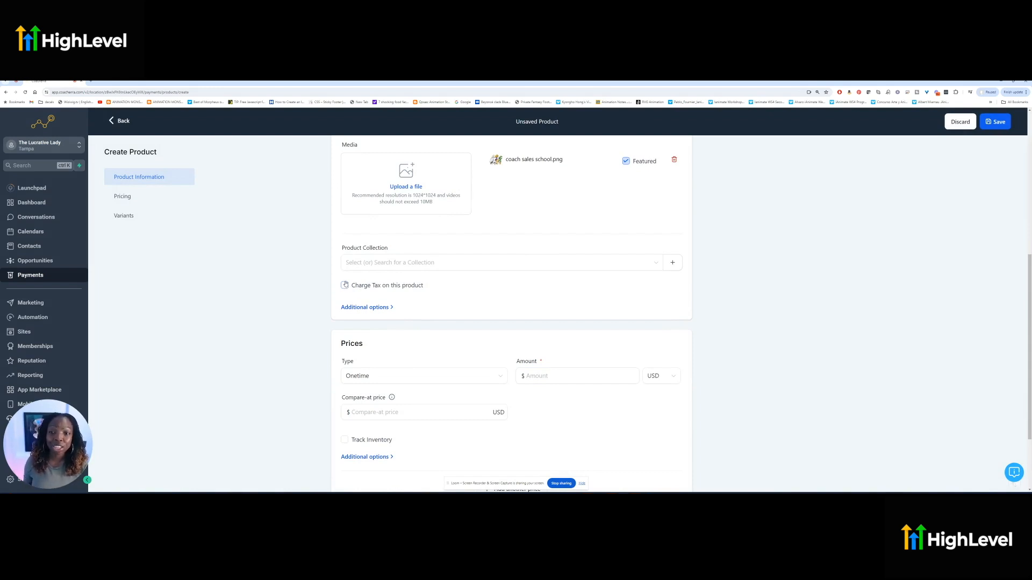
{"action": "left_click", "coordinate": [359, 310]}
{"action": "left_click", "coordinate": [363, 350]}
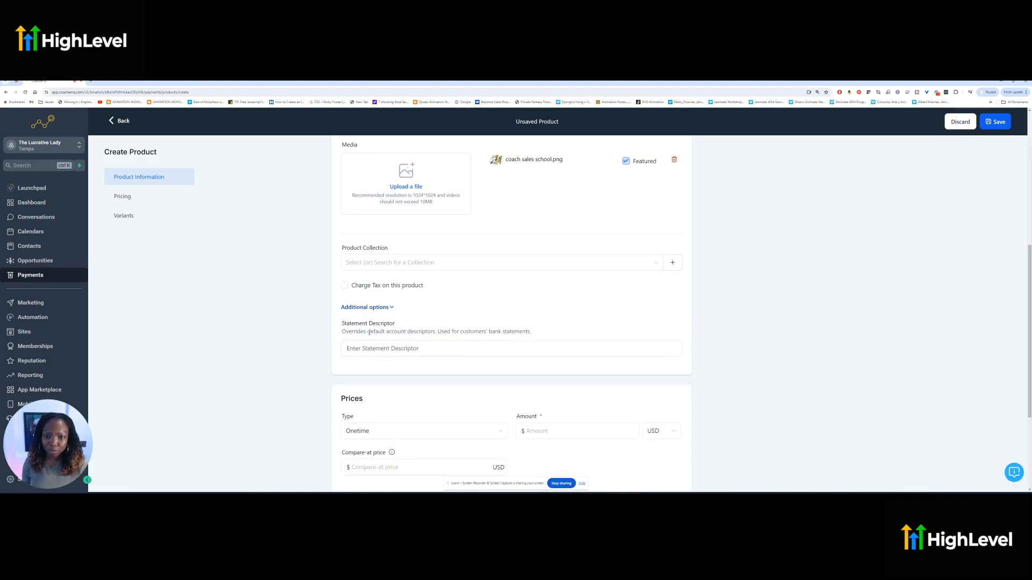
{"action": "triple_click", "coordinate": [368, 332]}
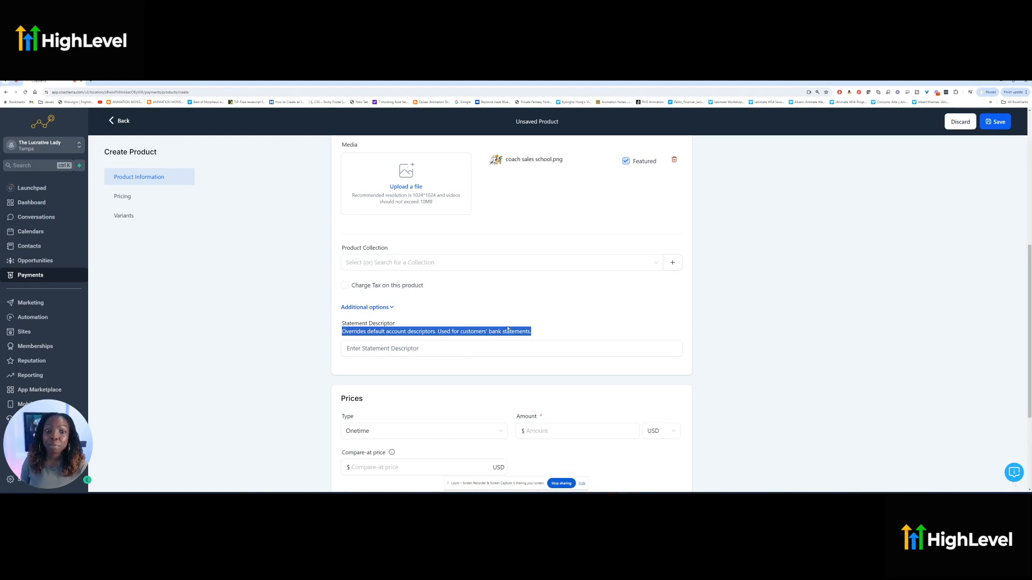
{"action": "left_click", "coordinate": [429, 348]}
{"action": "type", "text": "Level 1 Membership nam"}
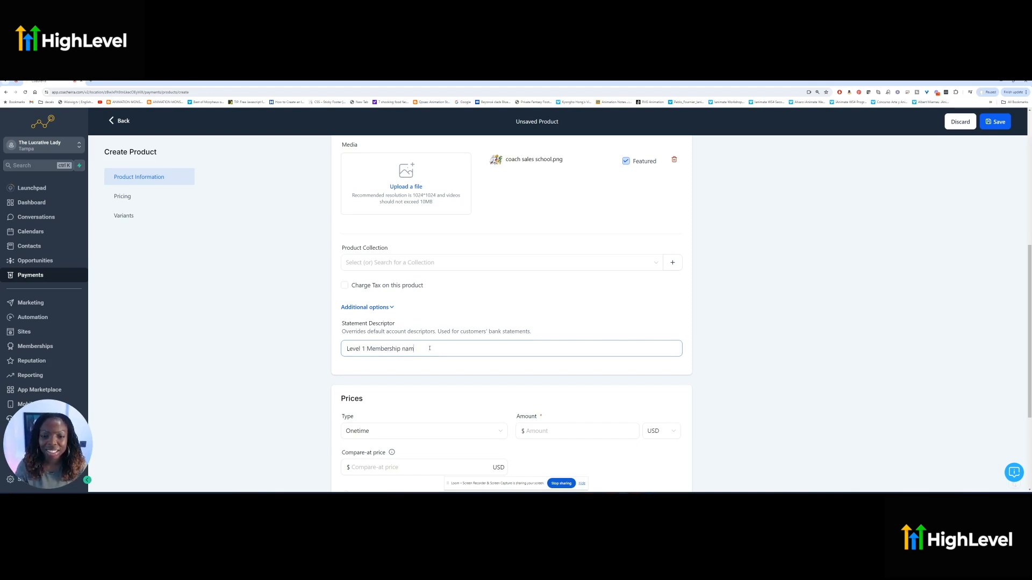
{"action": "triple_click", "coordinate": [394, 352]}
{"action": "key", "text": "BackSpace"}
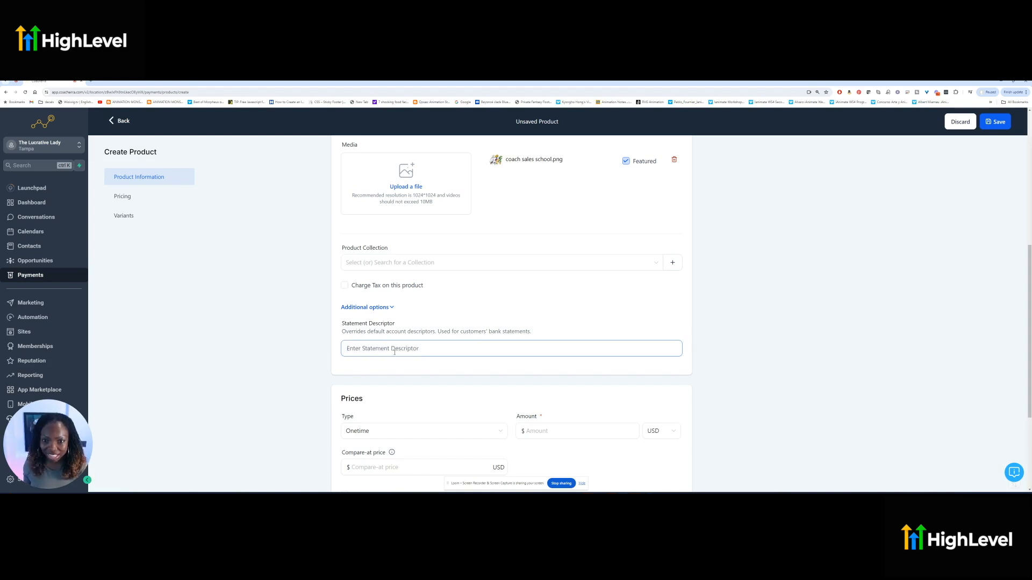
{"action": "left_click", "coordinate": [392, 308]}
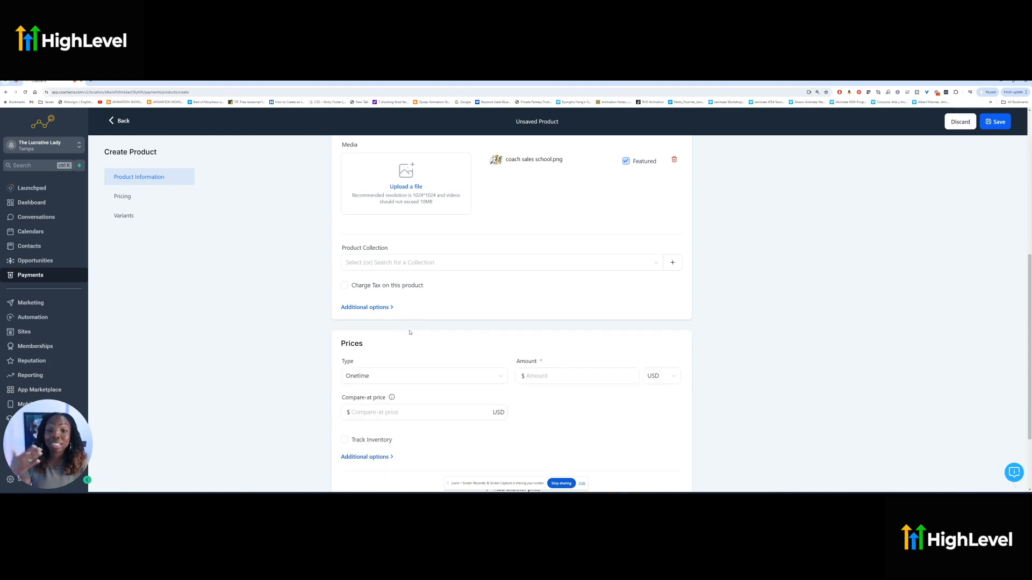
Set the product's price type to Recurring with an amount of $7.00, keeping USD as the currency
{"action": "scroll", "coordinate": [410, 333], "scroll_direction": "down", "scroll_amount": 3}
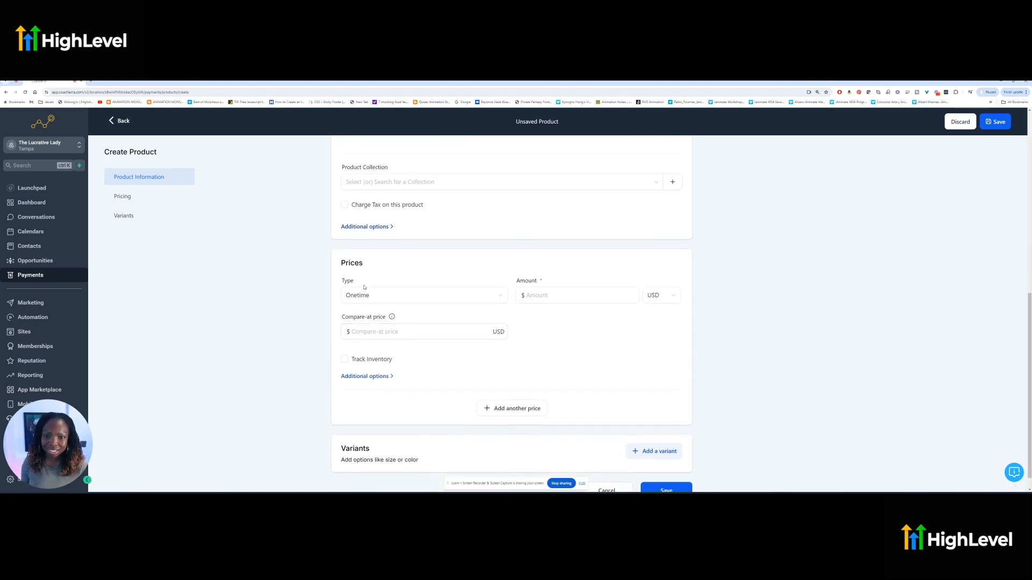
{"action": "scroll", "coordinate": [364, 288], "scroll_direction": "down", "scroll_amount": 1}
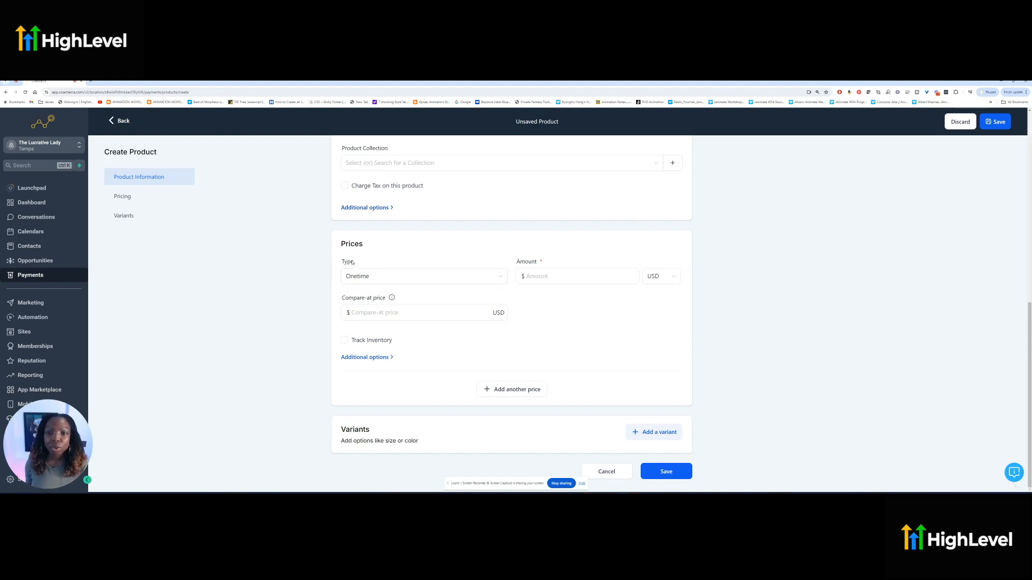
{"action": "left_click", "coordinate": [429, 280]}
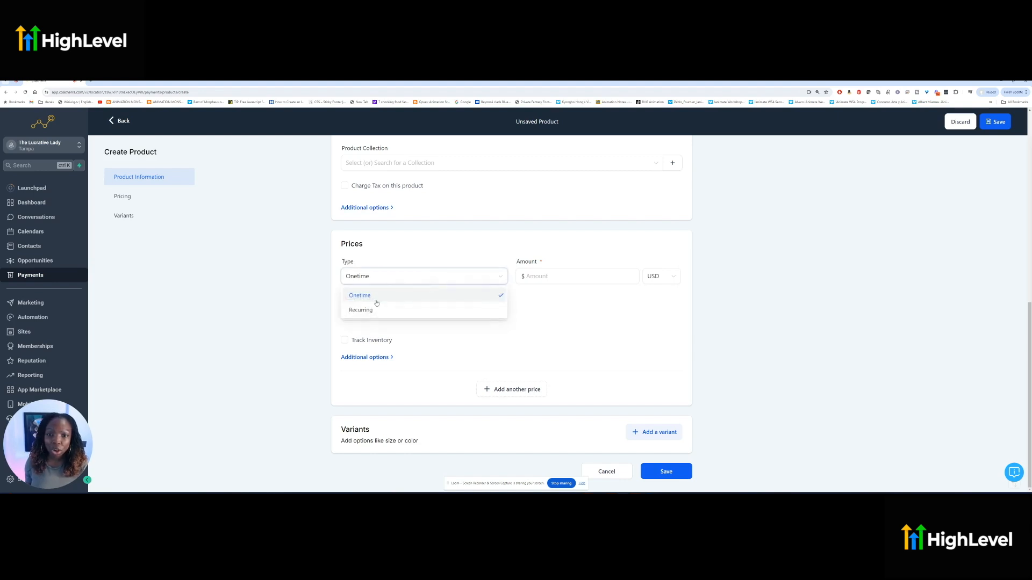
{"action": "left_click", "coordinate": [360, 310]}
{"action": "left_click", "coordinate": [575, 278]}
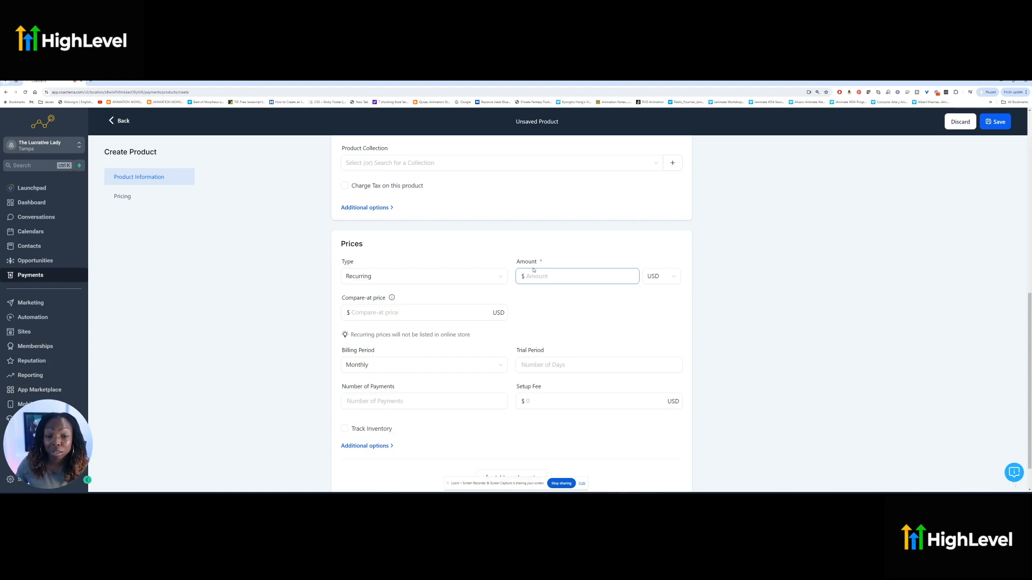
{"action": "type", "text": "7"}
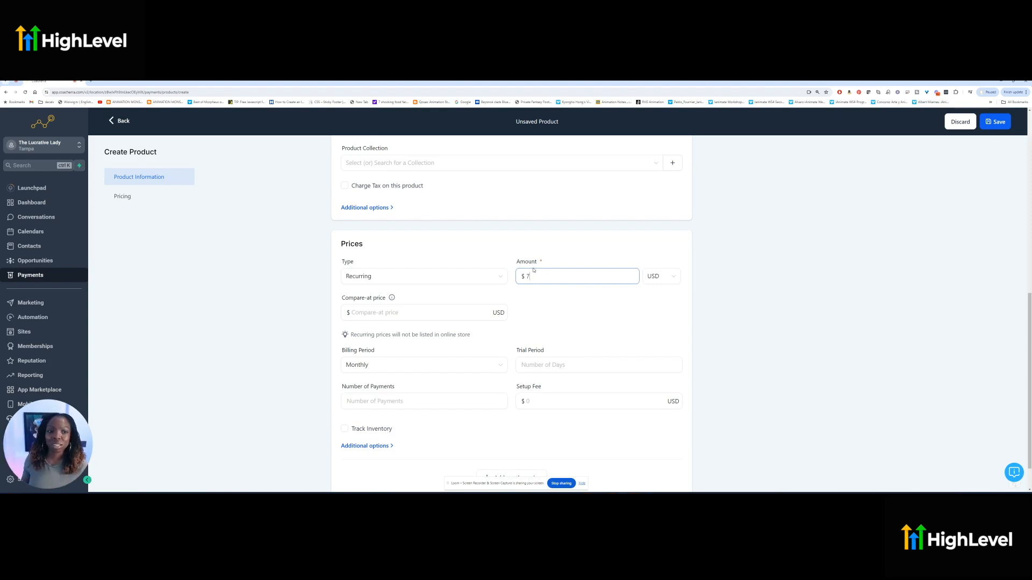
{"action": "left_click", "coordinate": [666, 280]}
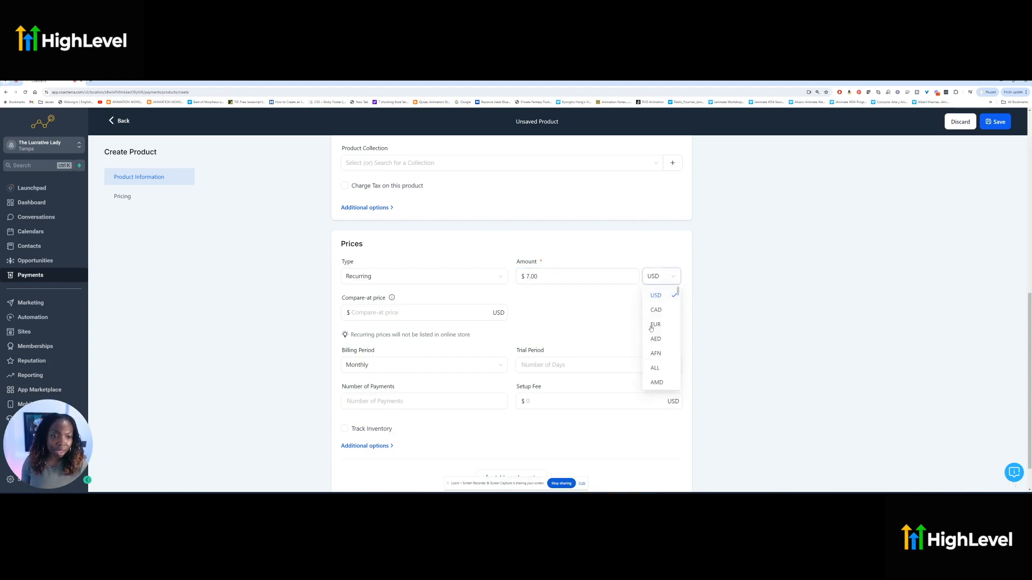
{"action": "left_click", "coordinate": [602, 311]}
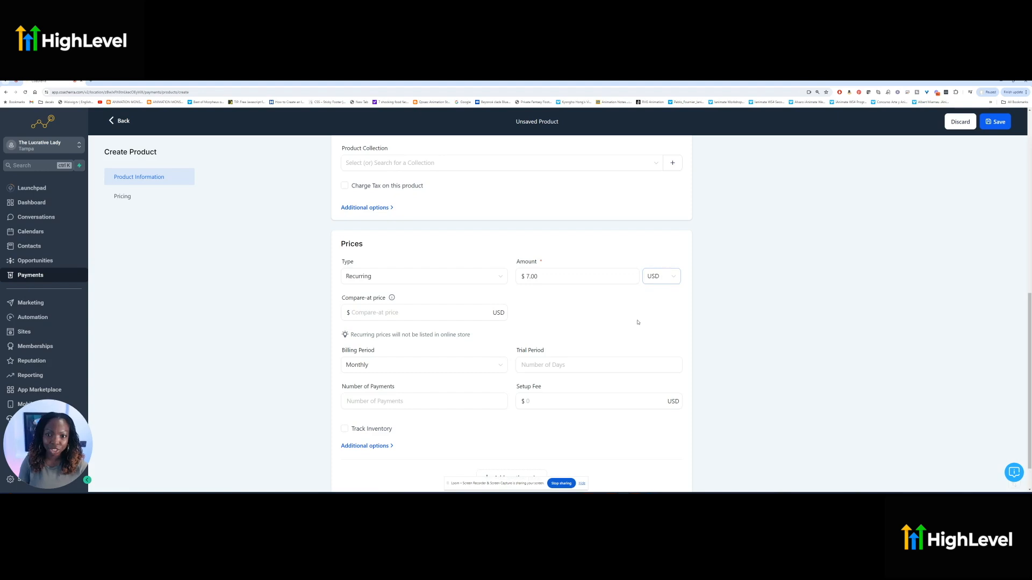
Set the recurring price's compare-at price to $97.00 after checking what the field's hint says
{"action": "scroll", "coordinate": [378, 286], "scroll_direction": "down", "scroll_amount": 1}
{"action": "mouse_move", "coordinate": [393, 272]}
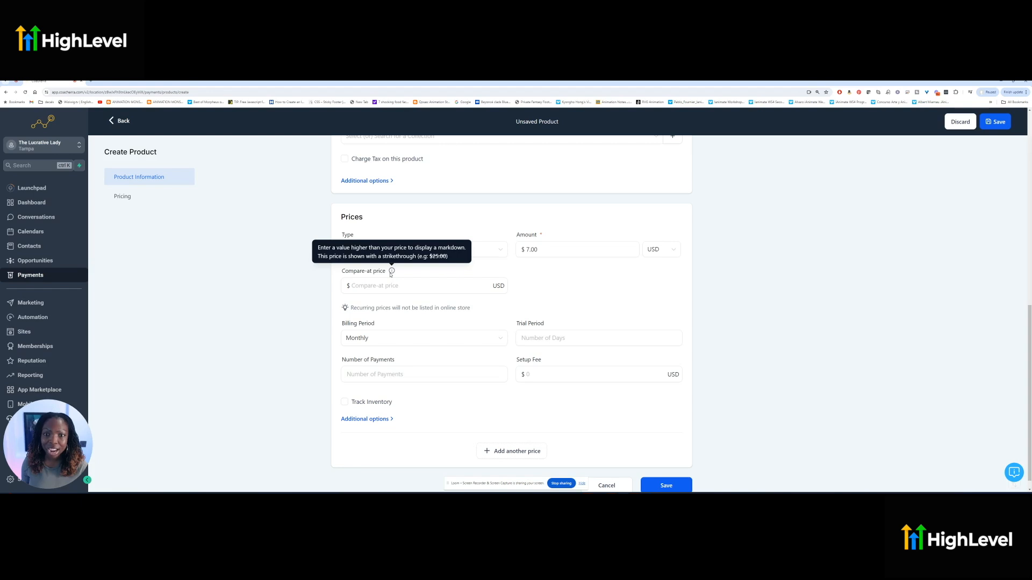
{"action": "left_click", "coordinate": [525, 248]}
{"action": "left_click", "coordinate": [444, 284]}
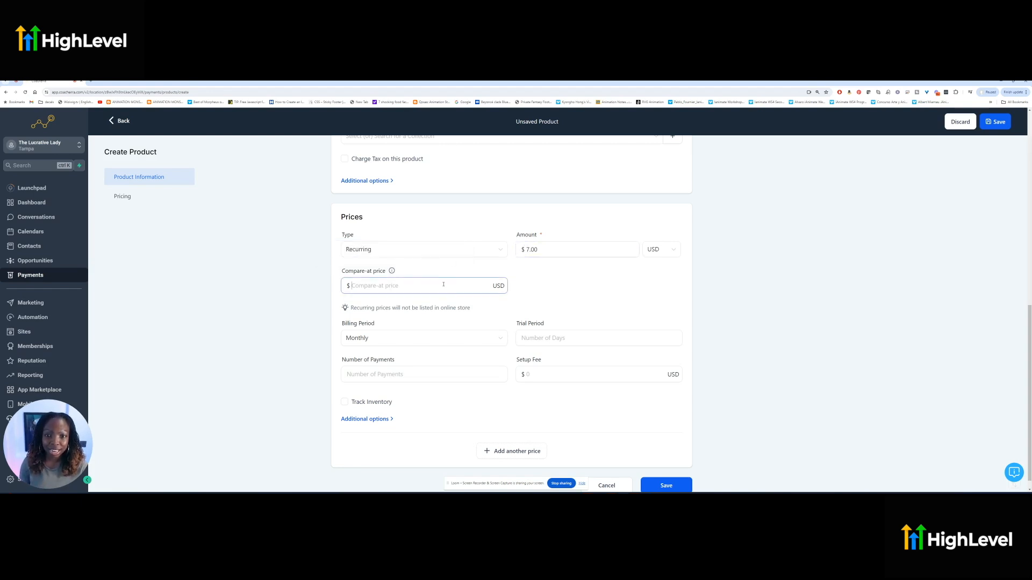
{"action": "type", "text": "97"}
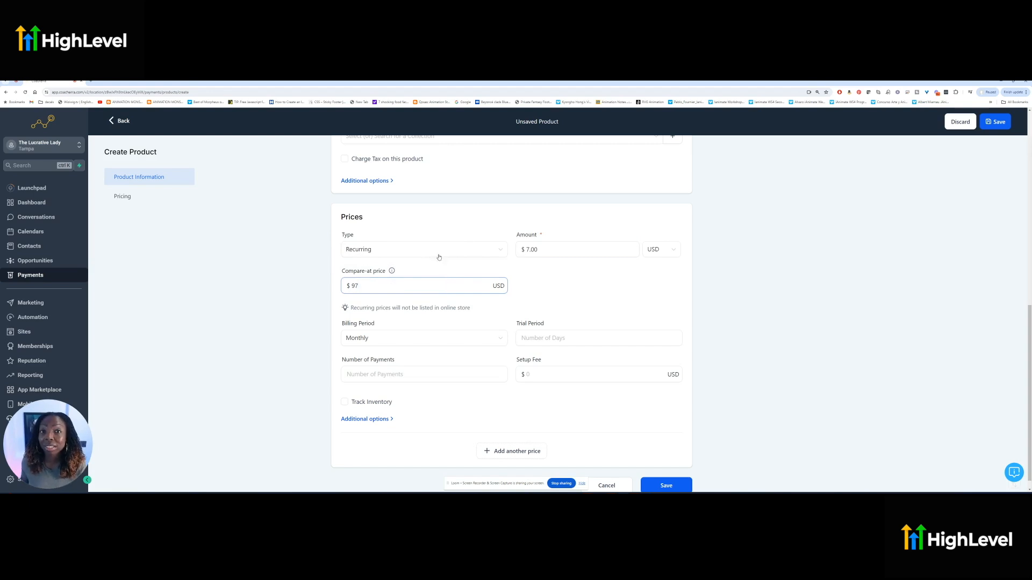
{"action": "left_click", "coordinate": [543, 278]}
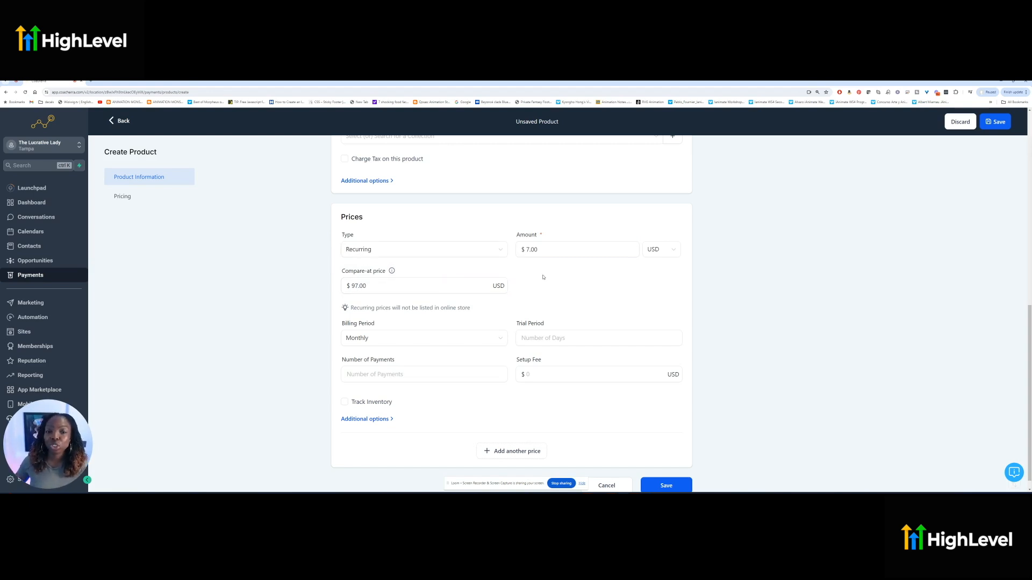
Change the recurring price's compare-at price to $47.00
{"action": "left_click", "coordinate": [356, 287]}
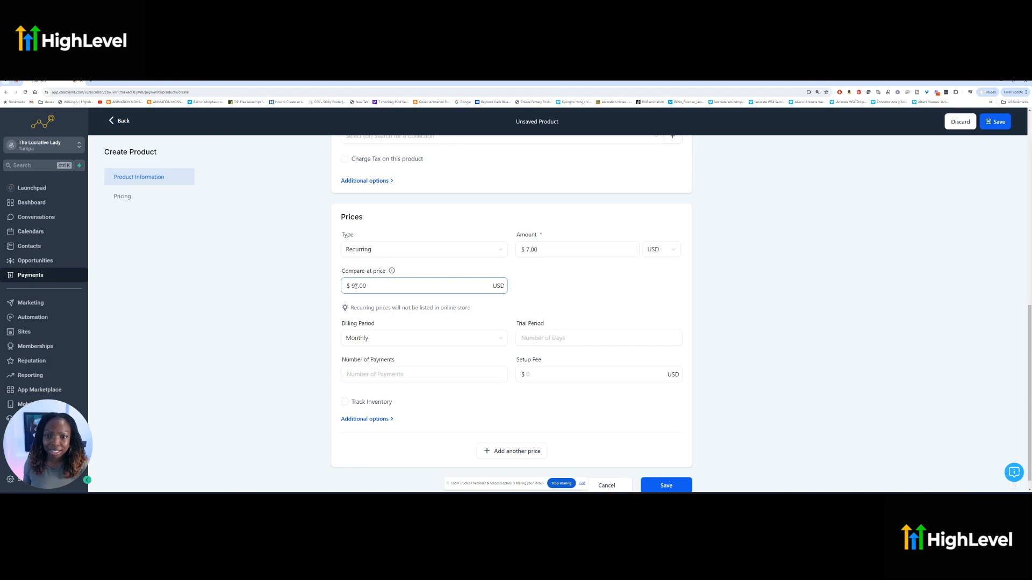
{"action": "key", "text": "BackSpace"}
{"action": "type", "text": "4"}
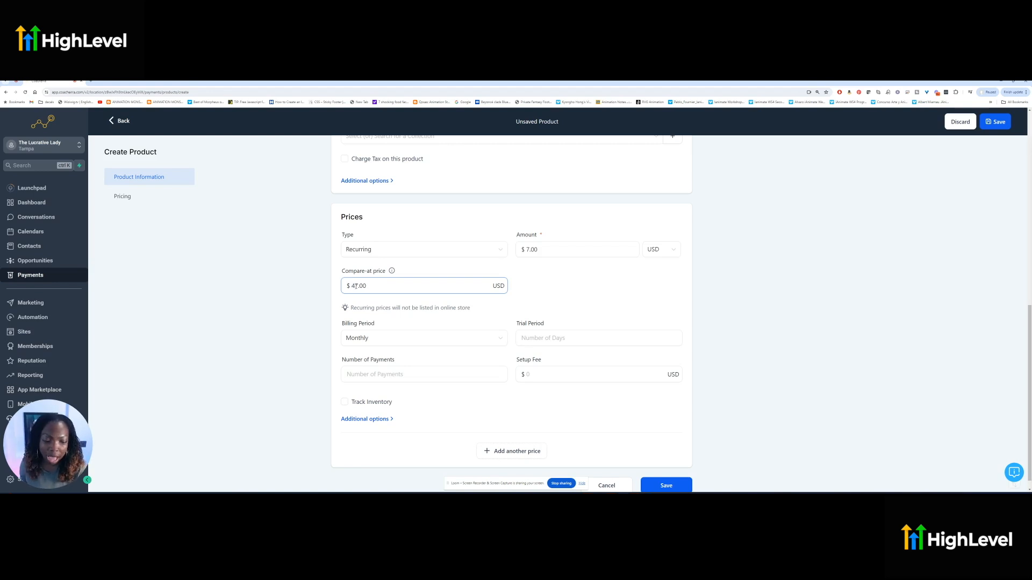
{"action": "left_click", "coordinate": [544, 292]}
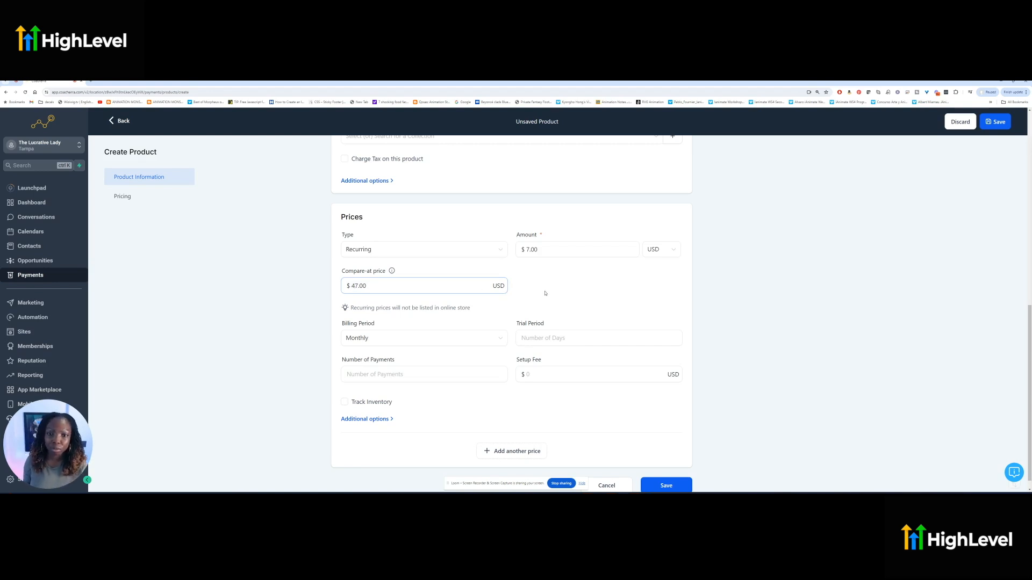
Review the note on recurring prices and the billing period choices, and select Monthly as the billing period
{"action": "scroll", "coordinate": [543, 292], "scroll_direction": "down", "scroll_amount": 1}
{"action": "triple_click", "coordinate": [382, 295]}
{"action": "left_click", "coordinate": [421, 299]}
{"action": "triple_click", "coordinate": [366, 310]}
{"action": "left_click", "coordinate": [457, 324]}
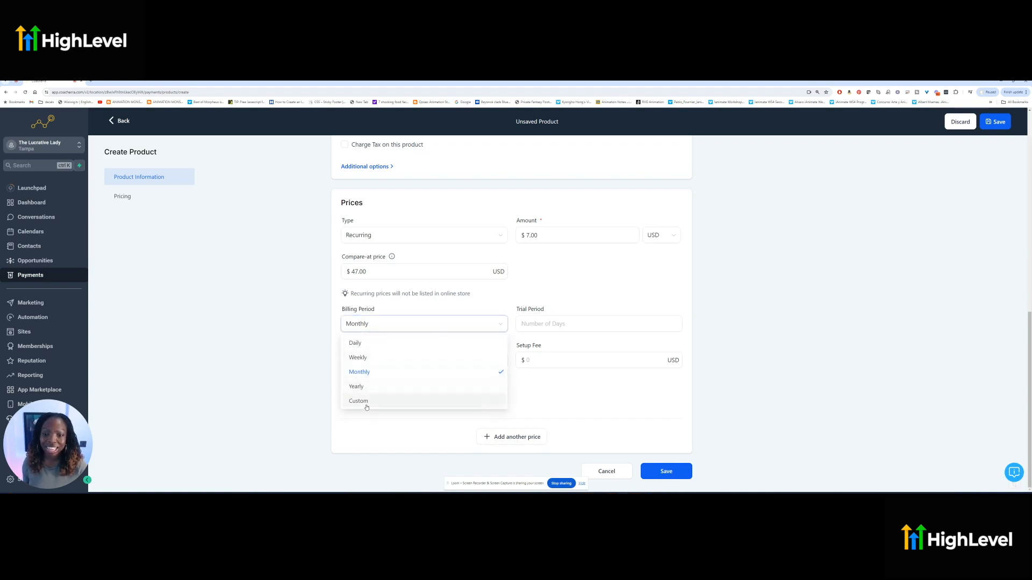
{"action": "left_click", "coordinate": [374, 375]}
Examine the trial period, number of payments and setup fee fields of the recurring price, leaving them empty
{"action": "left_click_drag", "start_coordinate": [543, 312], "coordinate": [527, 313]}
{"action": "left_click", "coordinate": [533, 325]}
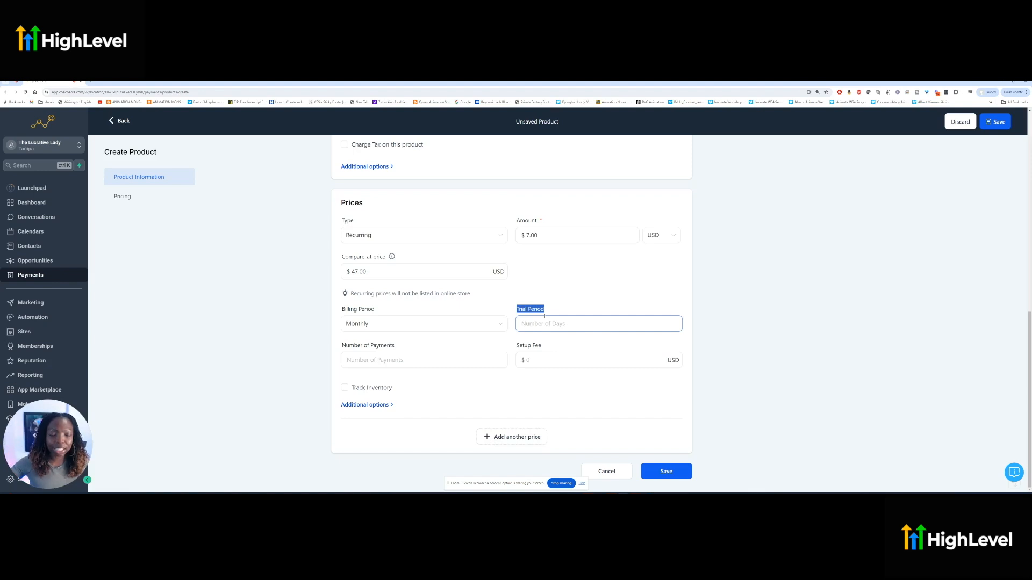
{"action": "left_click", "coordinate": [546, 313]}
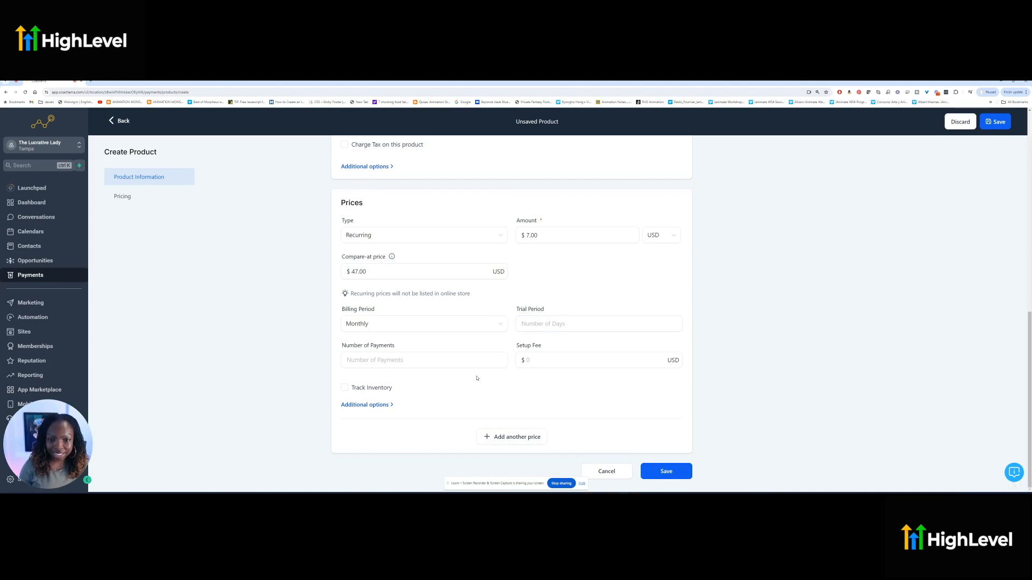
{"action": "left_click", "coordinate": [386, 367]}
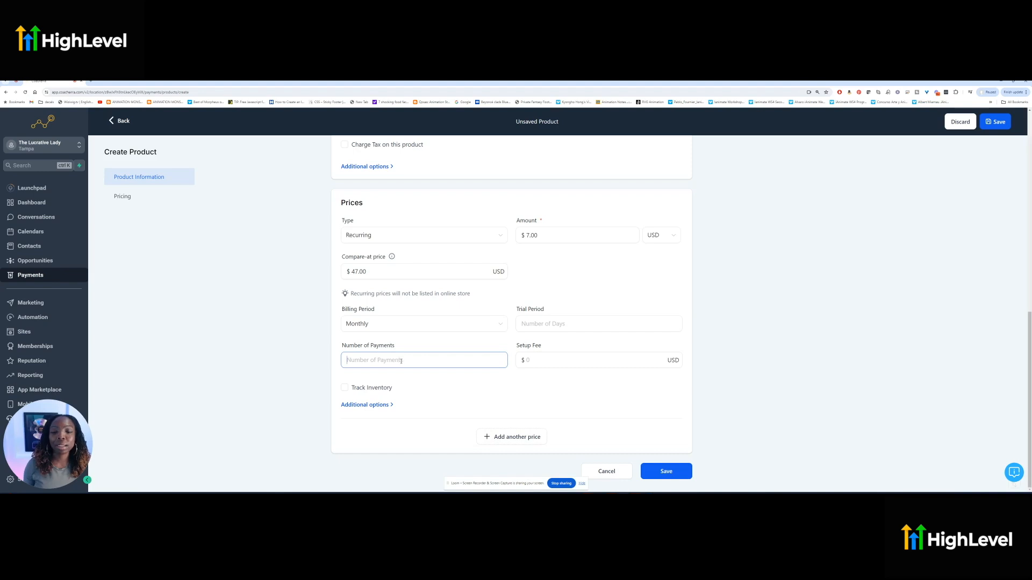
{"action": "left_click", "coordinate": [542, 360]}
{"action": "left_click_drag", "start_coordinate": [542, 345], "coordinate": [517, 346]}
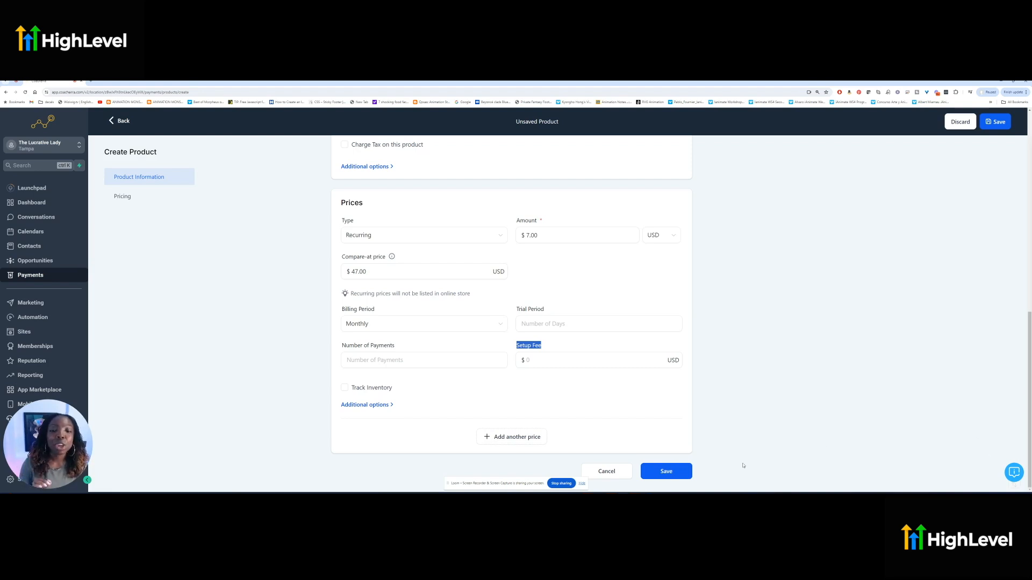
{"action": "left_click", "coordinate": [497, 380]}
Expand the price's additional options to view the price description and membership offer settings, and collapse them again
{"action": "left_click", "coordinate": [371, 407]}
{"action": "scroll", "coordinate": [368, 398], "scroll_direction": "down", "scroll_amount": 1}
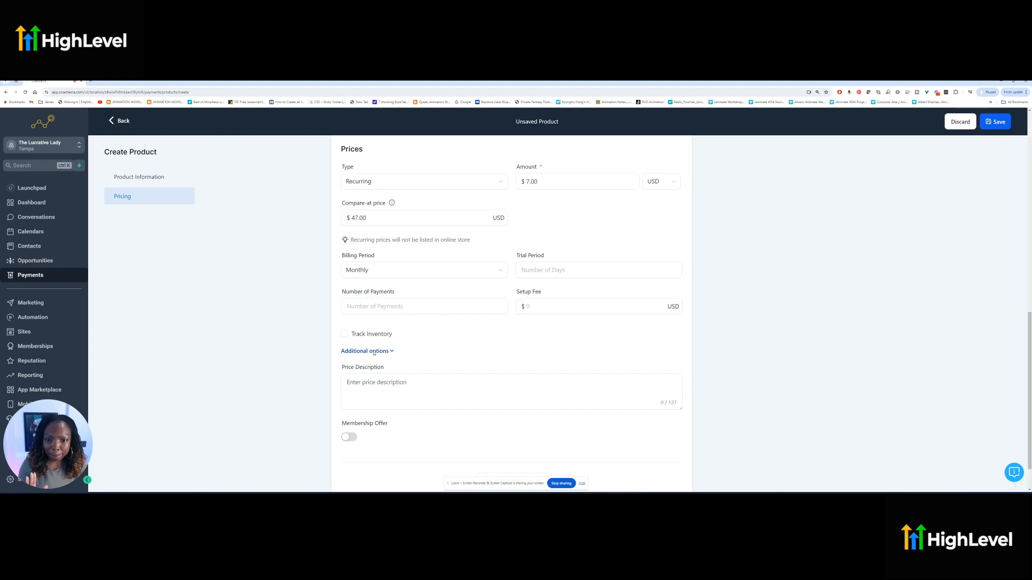
{"action": "left_click", "coordinate": [373, 352]}
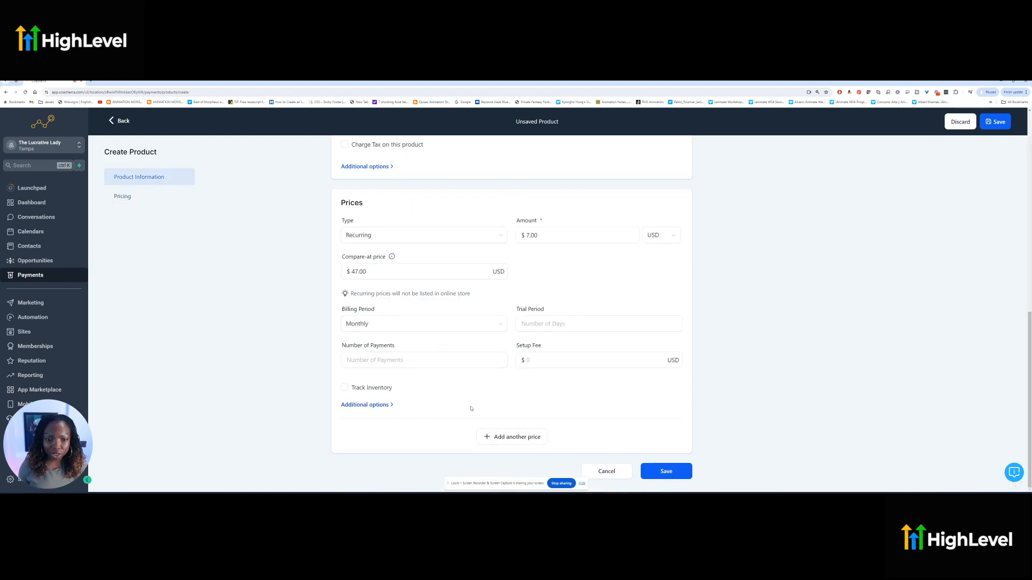
Save the new product and view the pricing and additional information sections of its edit page
{"action": "left_click", "coordinate": [666, 472]}
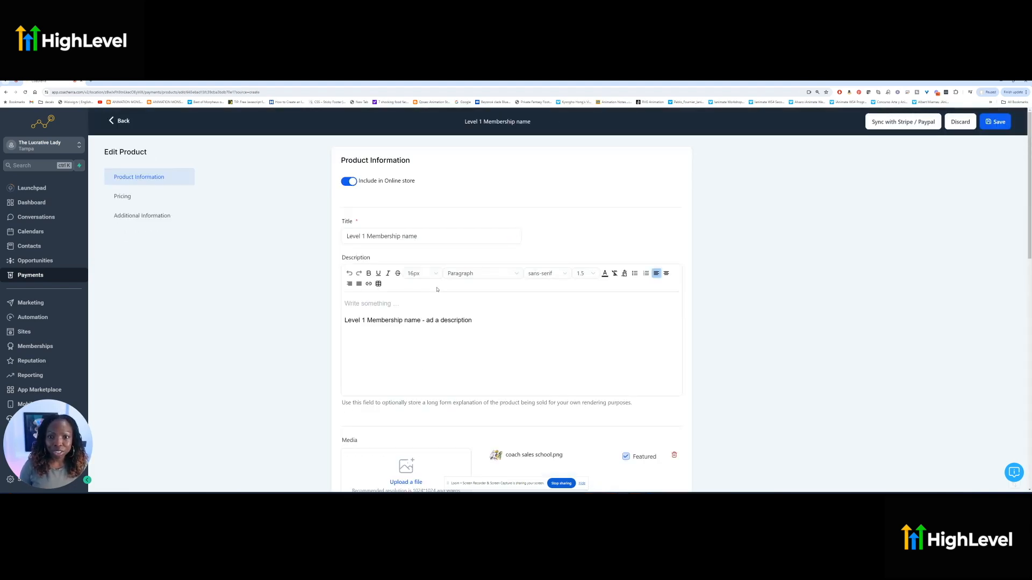
{"action": "left_click", "coordinate": [129, 198]}
{"action": "scroll", "coordinate": [214, 258], "scroll_direction": "down", "scroll_amount": 3}
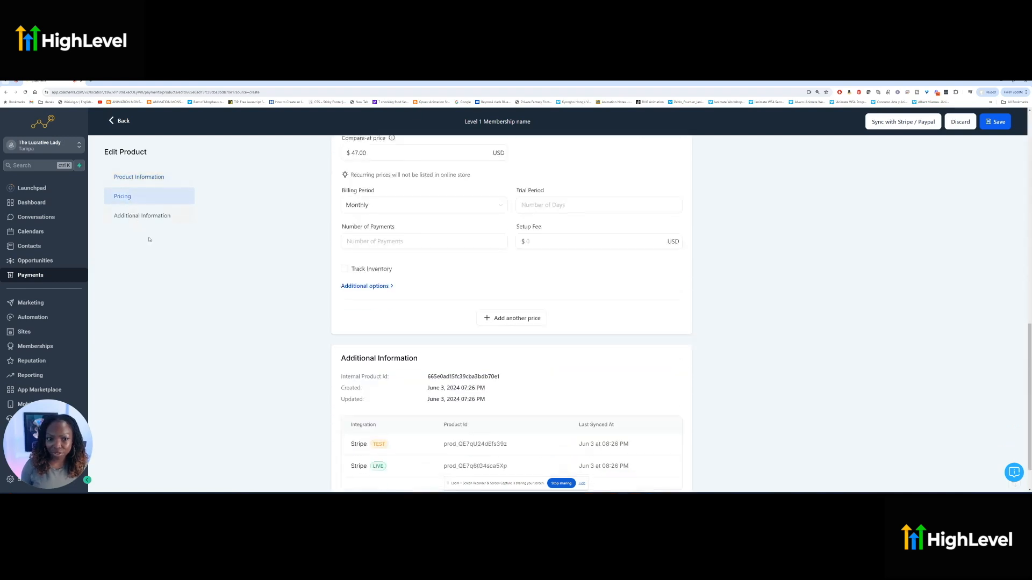